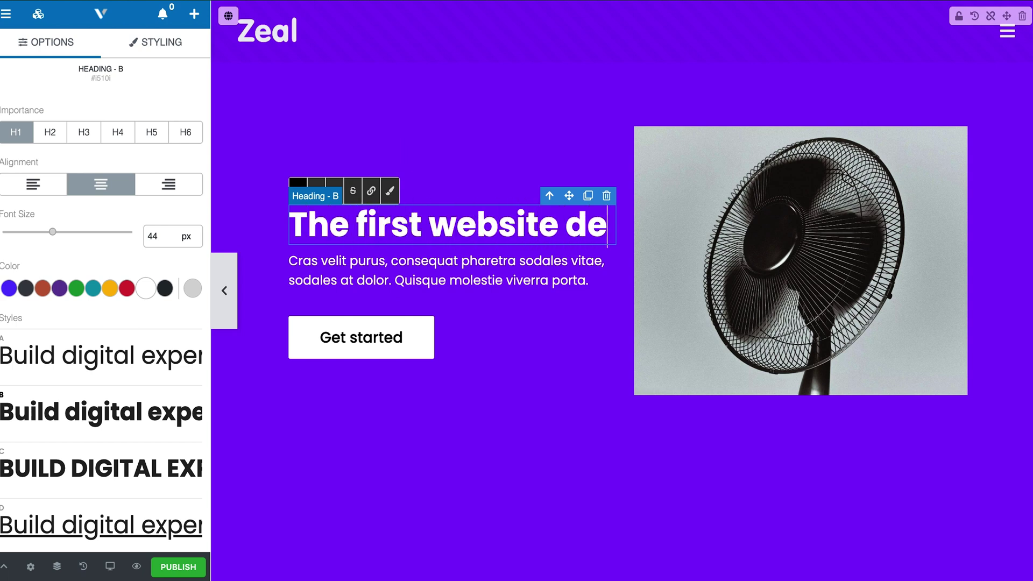
Continue typing the hero headline, adding 'di and' to the text.
text(di)
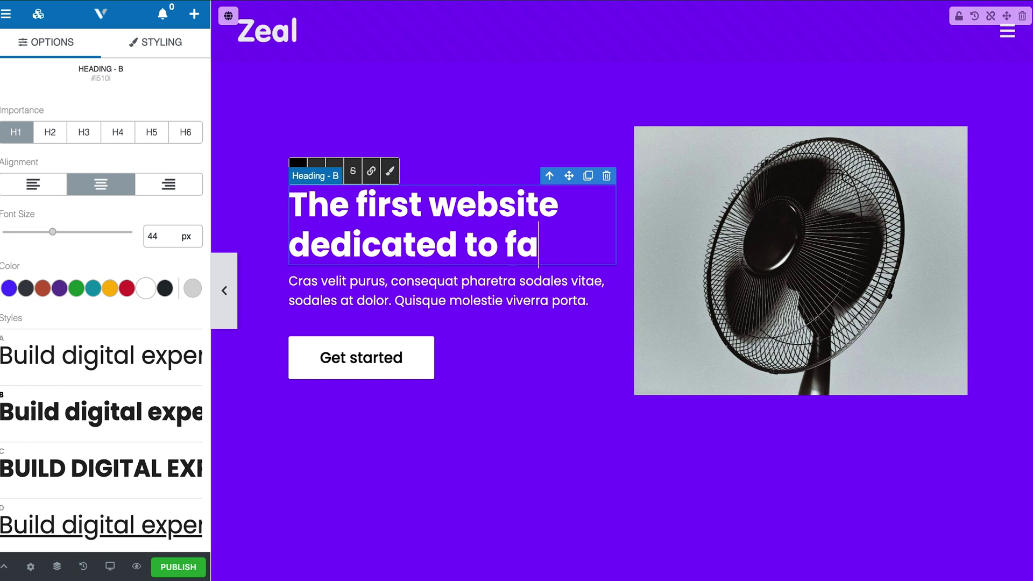
text( and only fans.)
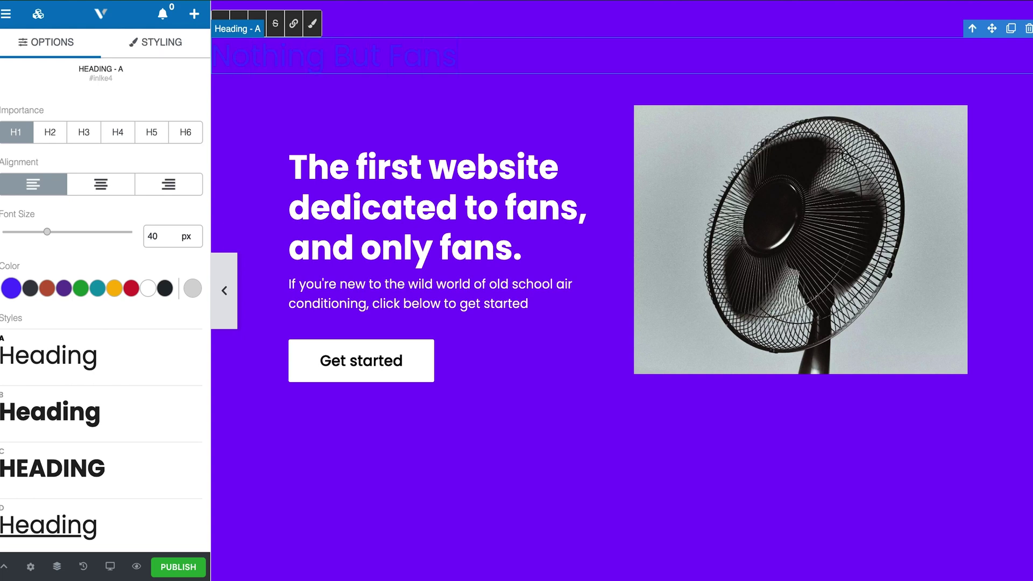
Style the title white, 60 px, centred with Heading style C, then select the hero section.
click(149, 289)
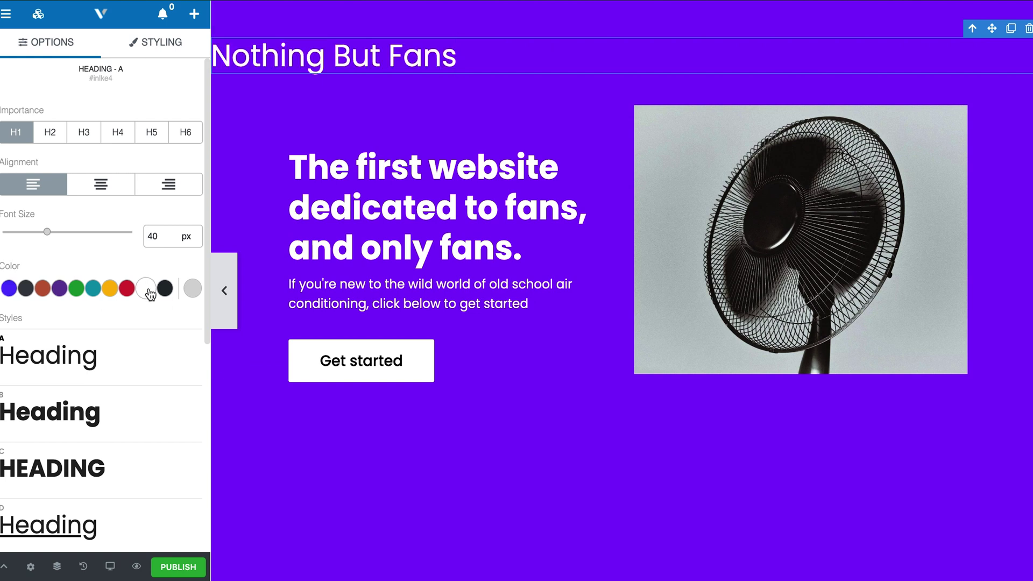
scroll(103, 377, down, 7)
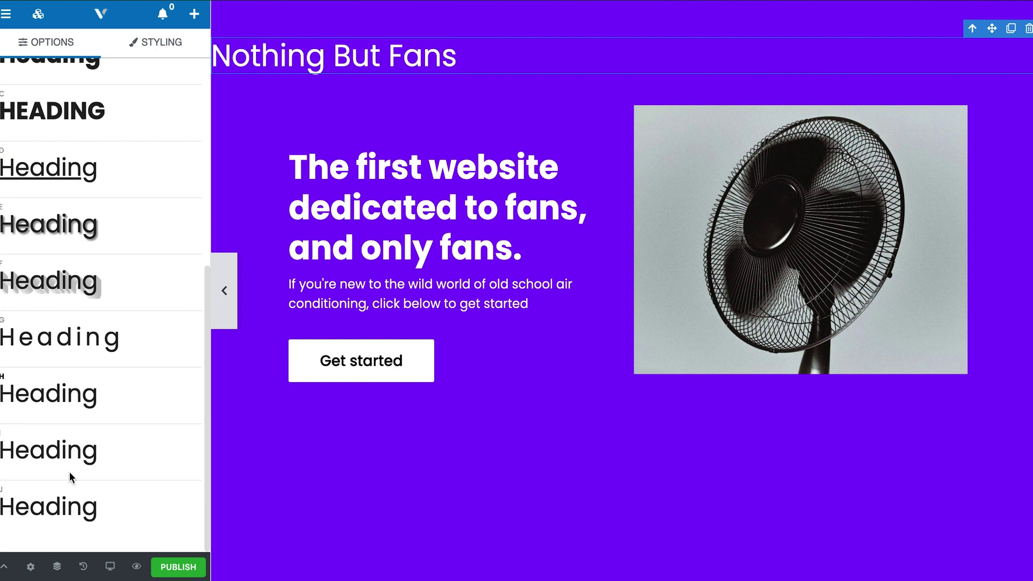
scroll(84, 449, up, 7)
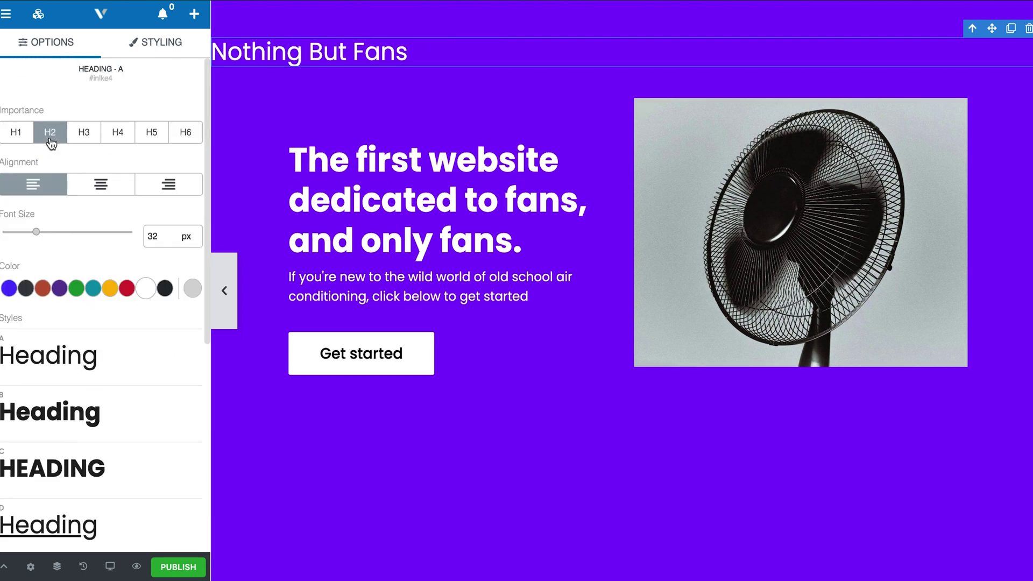
drag(47, 231, 74, 232)
click(101, 191)
scroll(101, 323, down, 2)
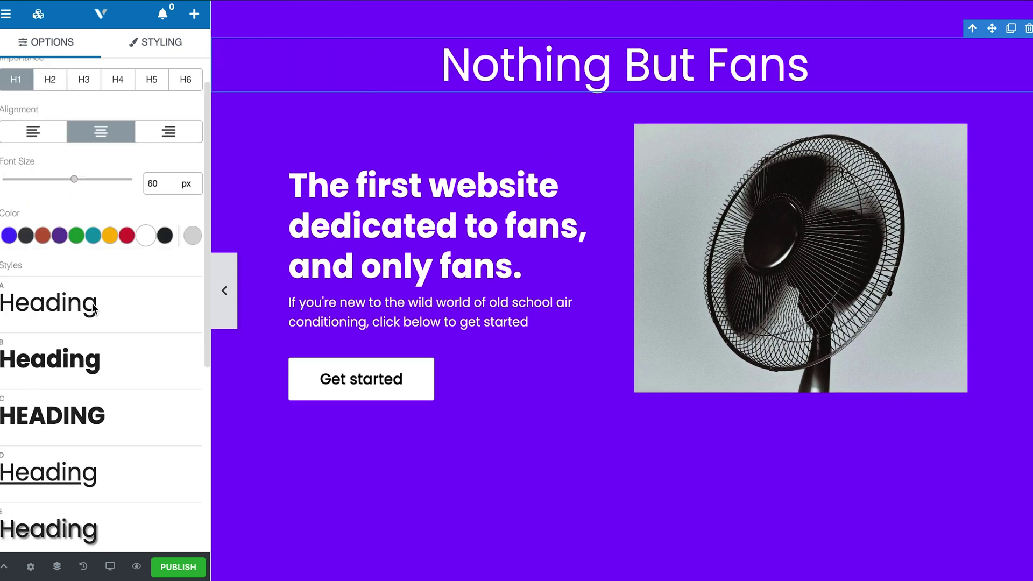
click(51, 381)
click(242, 175)
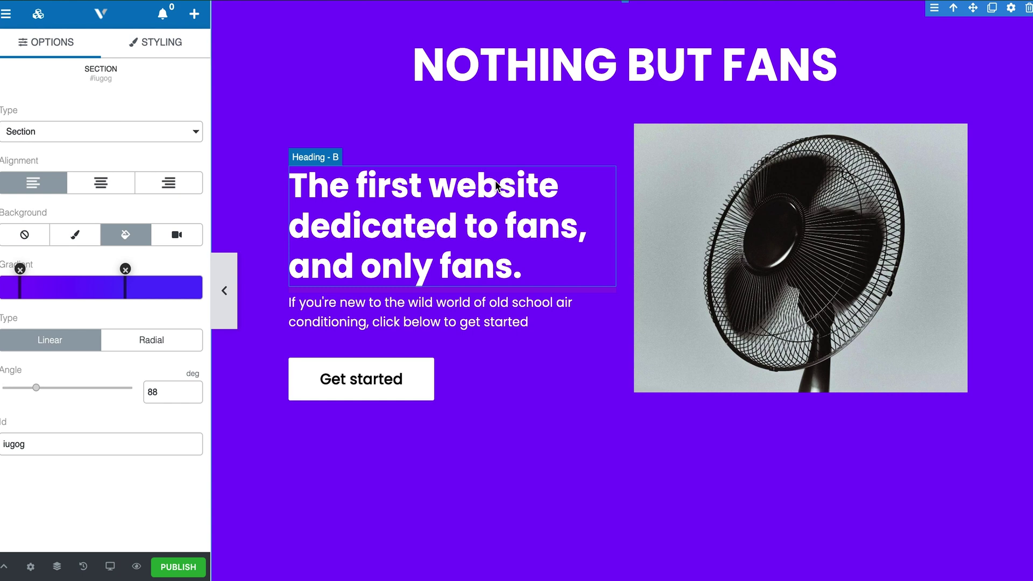
click(156, 42)
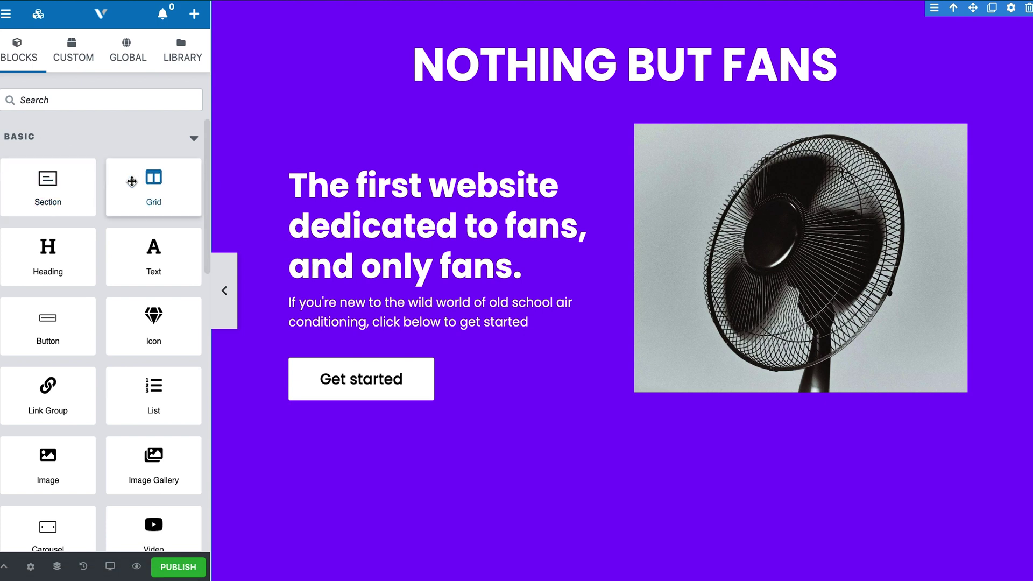
Add a white Fan icon from the icon library, centred beneath the NOTHING BUT FANS title.
scroll(70, 293, down, 2)
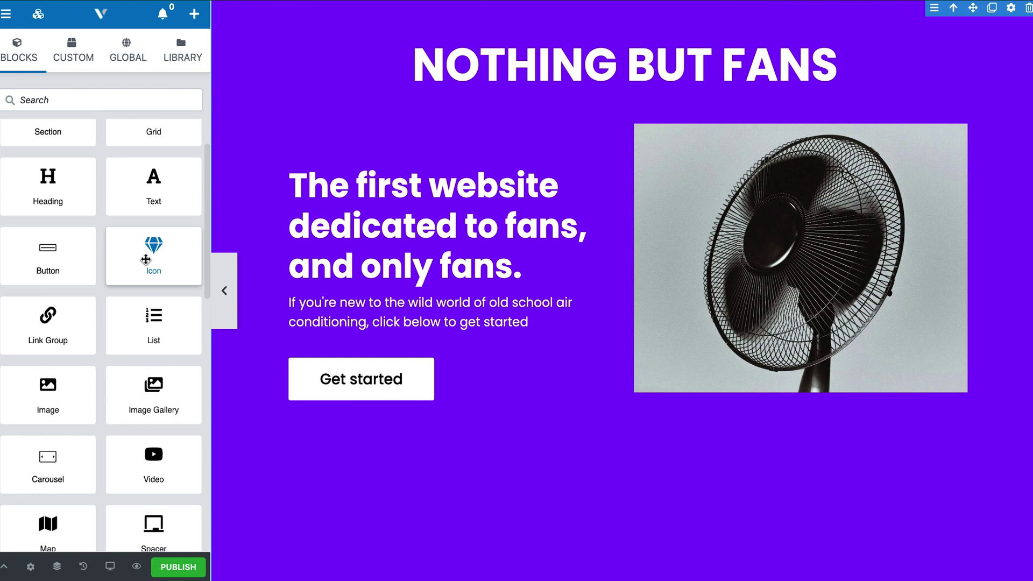
drag(155, 248, 338, 73)
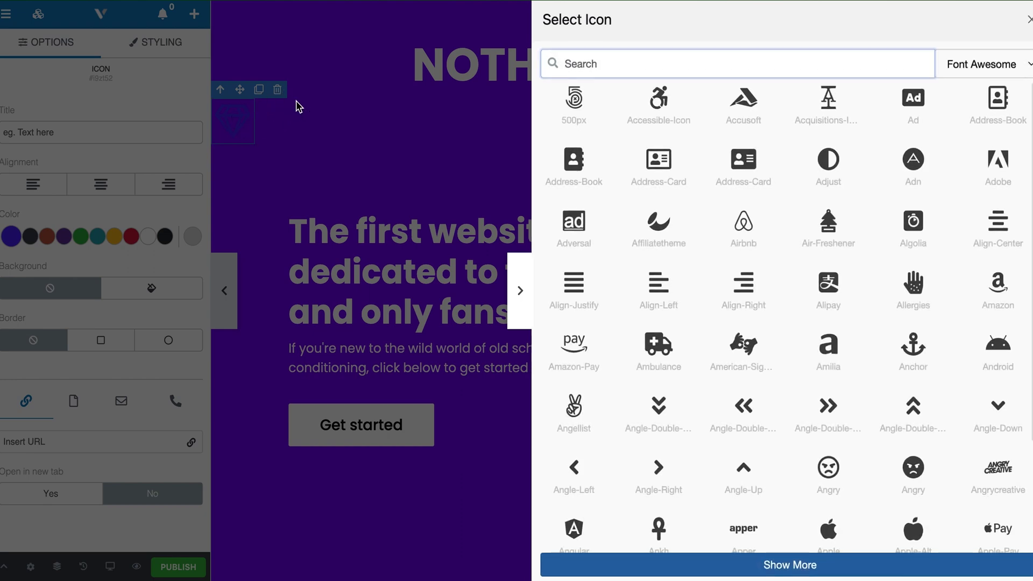
click(589, 66)
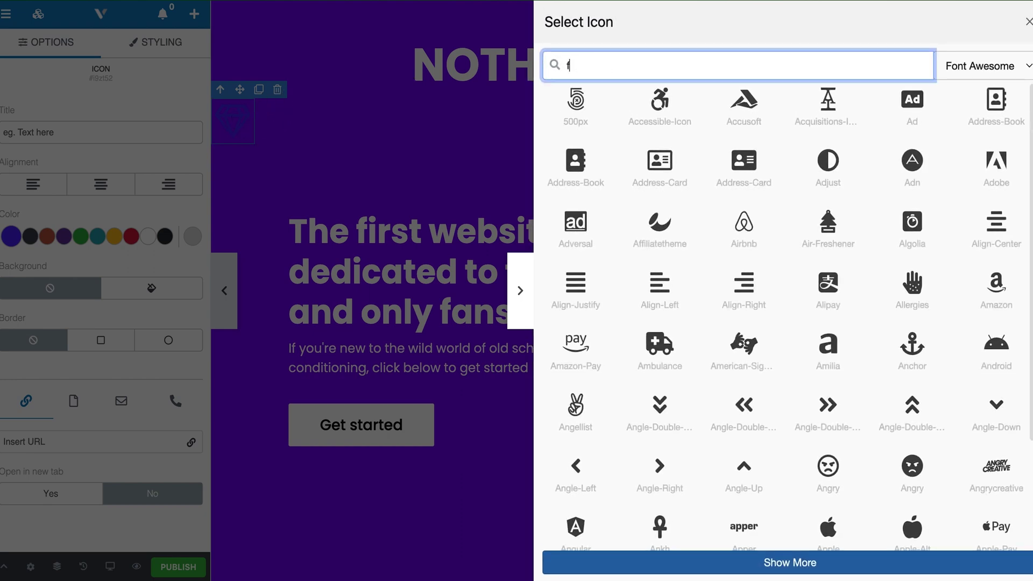
click(578, 102)
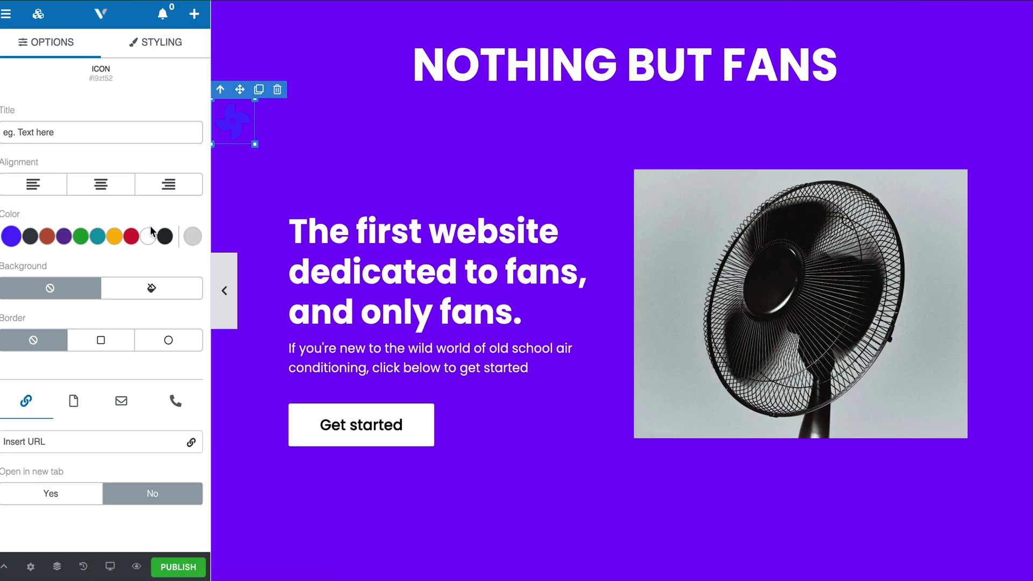
click(146, 236)
drag(320, 80, 323, 86)
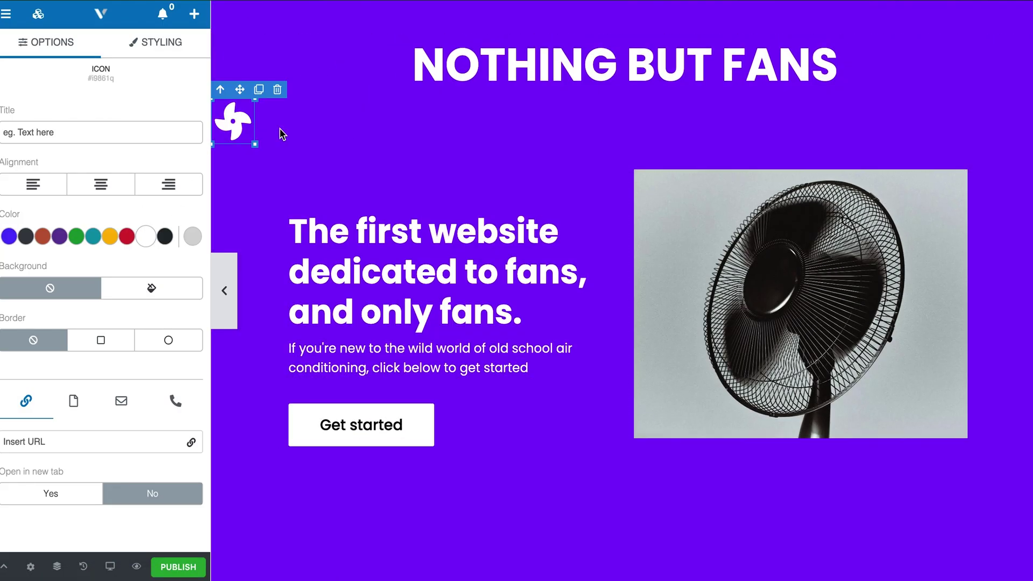
click(112, 199)
click(295, 86)
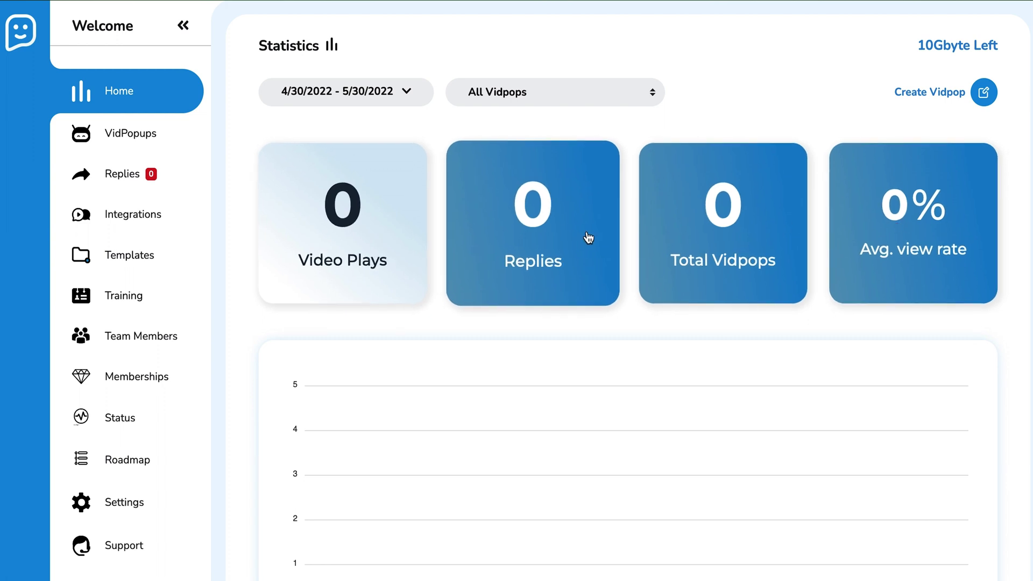
Scroll the Vidpopup page down and back up.
scroll(531, 360, down, 2)
scroll(531, 357, up, 2)
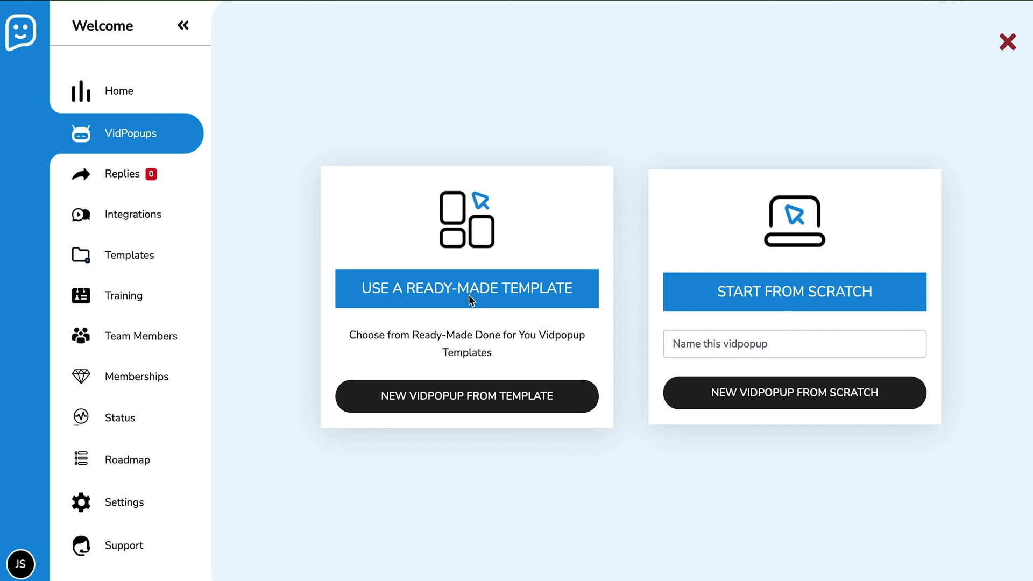
Preview the Welcome Video template from the template list and play its video.
click(458, 398)
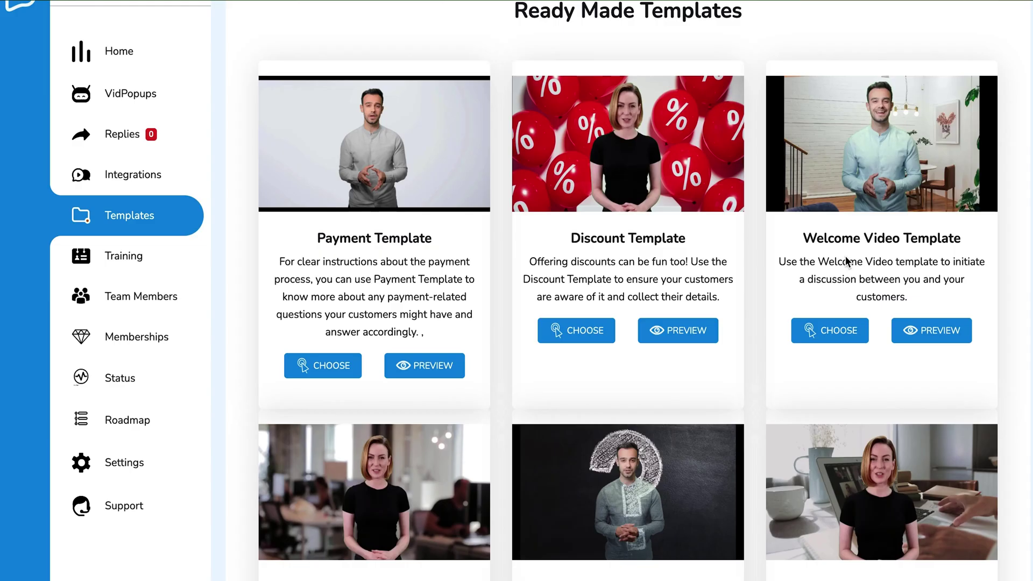
click(908, 337)
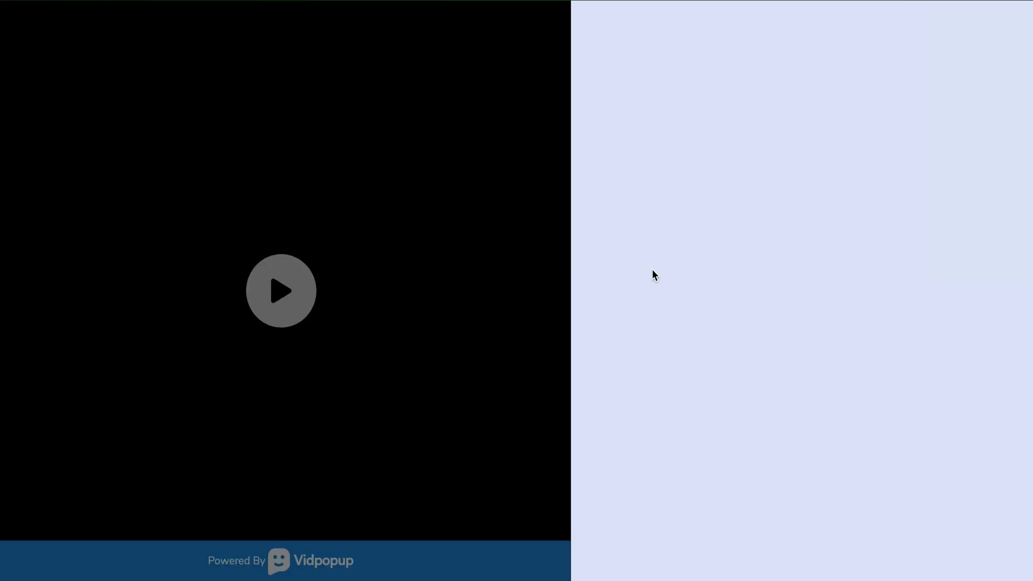
click(296, 290)
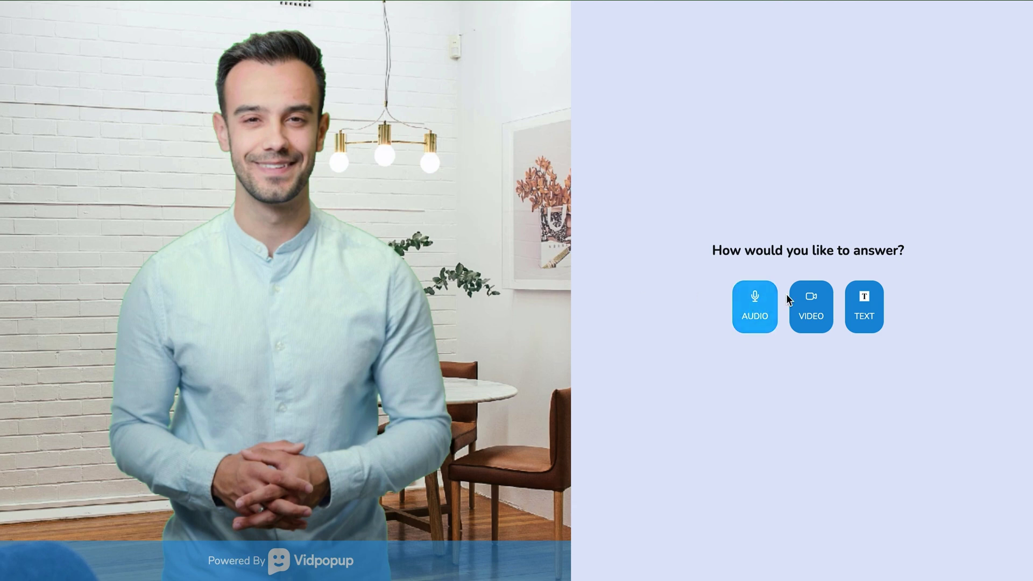
Answer the template video with a typed text question and submit it.
click(867, 307)
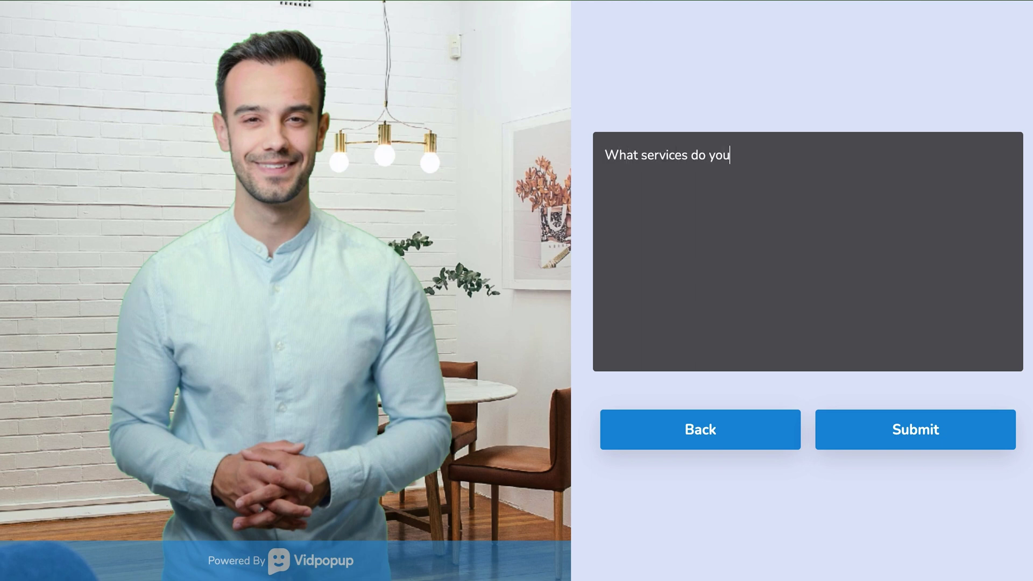
click(879, 436)
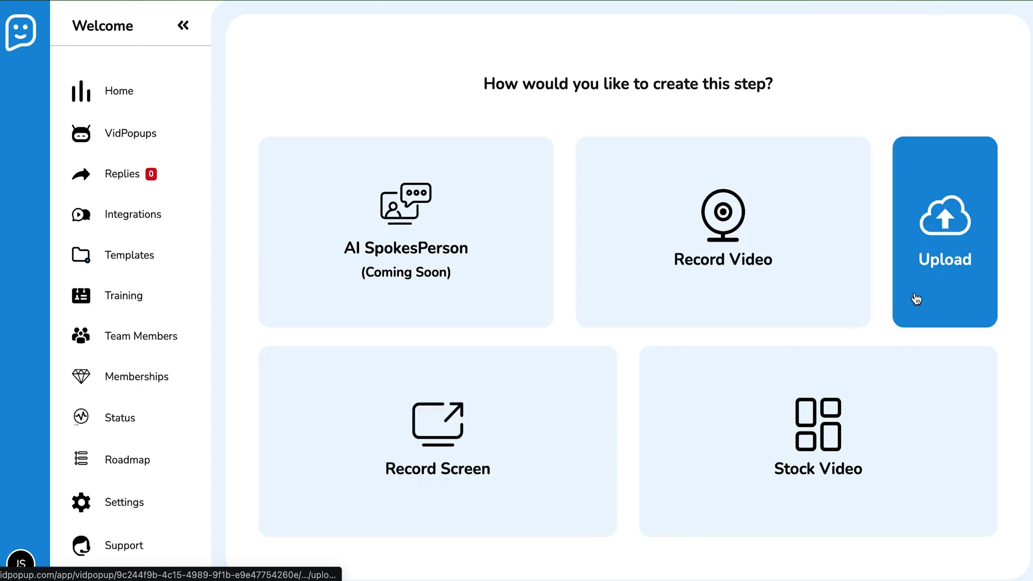
Choose the Giphy 'Thank you!' GIF from Stock Video as Step2's video.
click(812, 441)
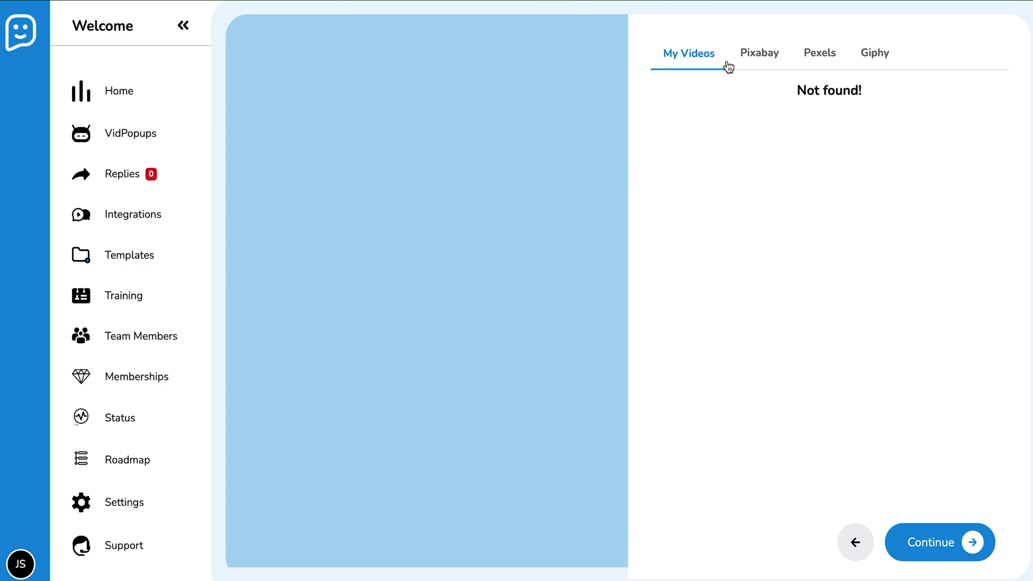
click(755, 65)
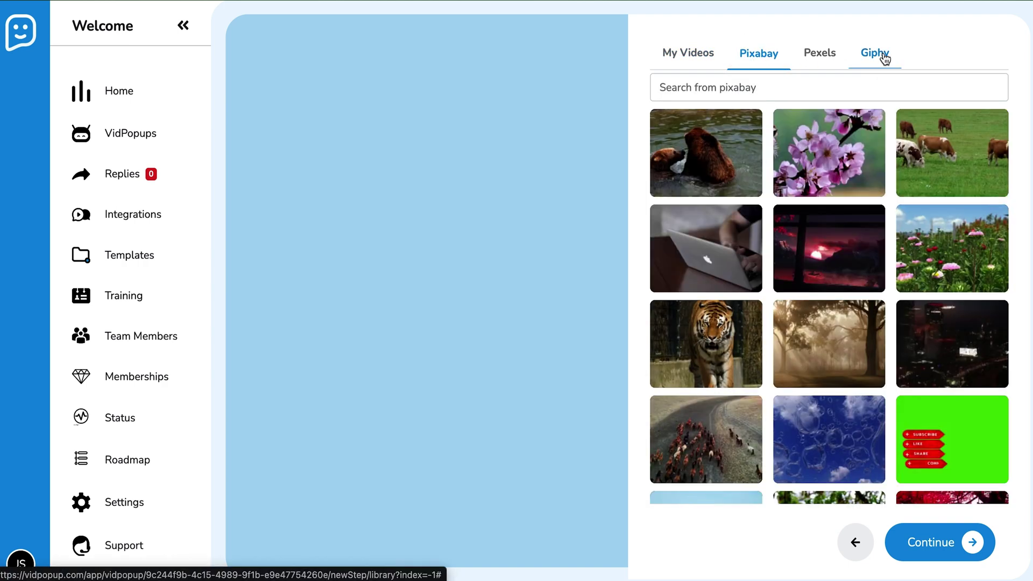
click(884, 58)
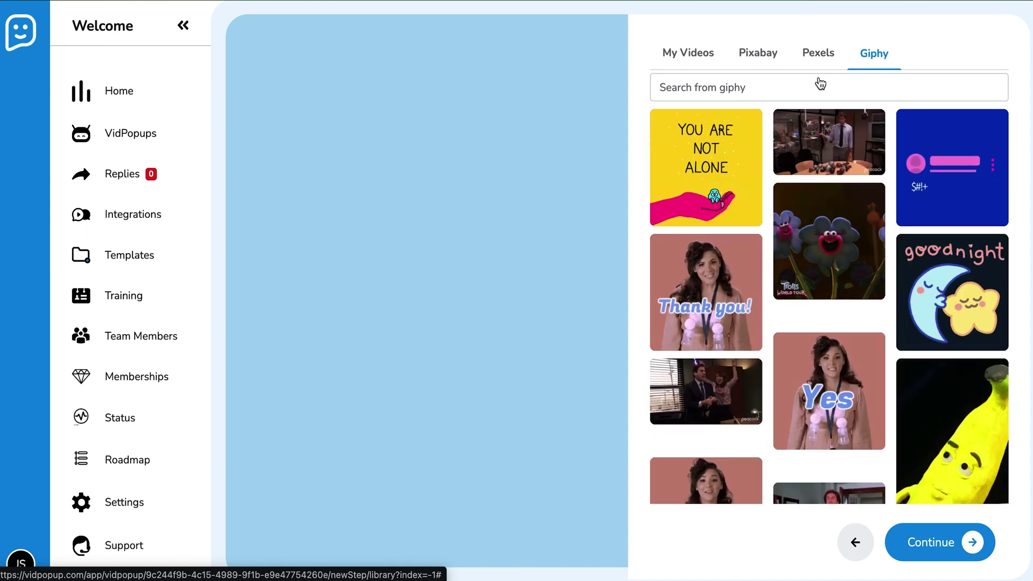
click(686, 300)
click(944, 537)
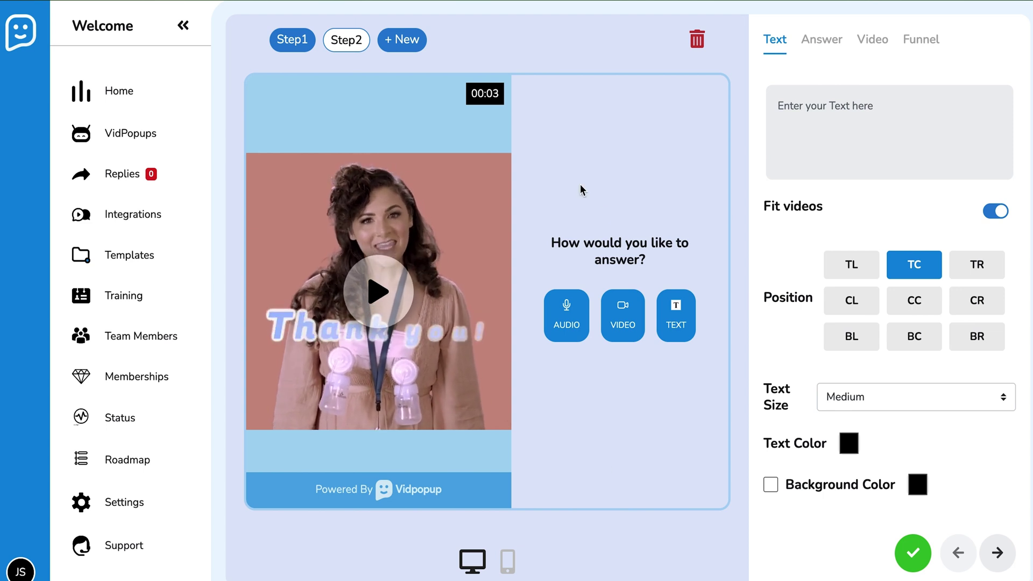
Enter the overlay text 'We welcome your feedback' on the video.
click(851, 264)
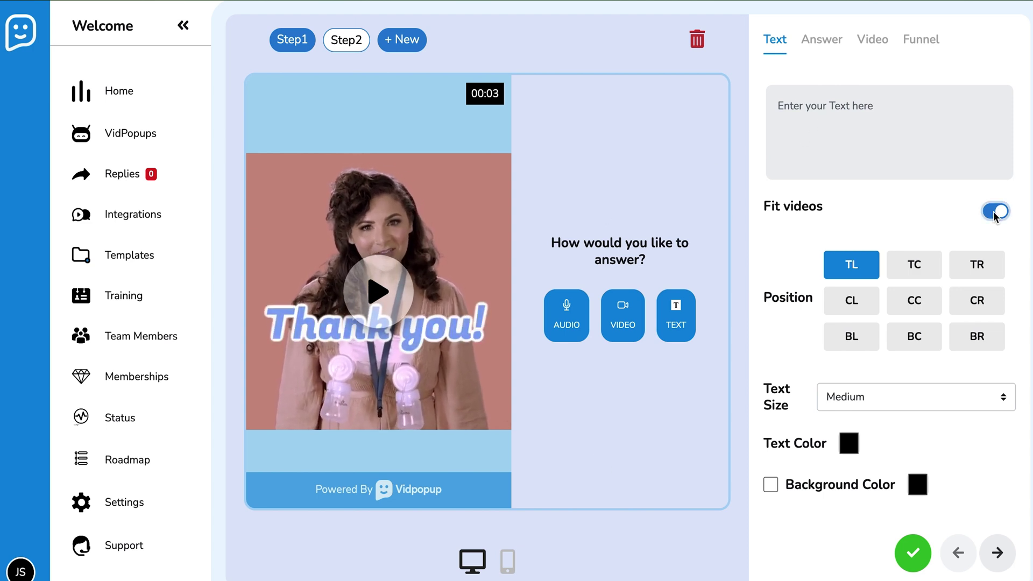
click(993, 211)
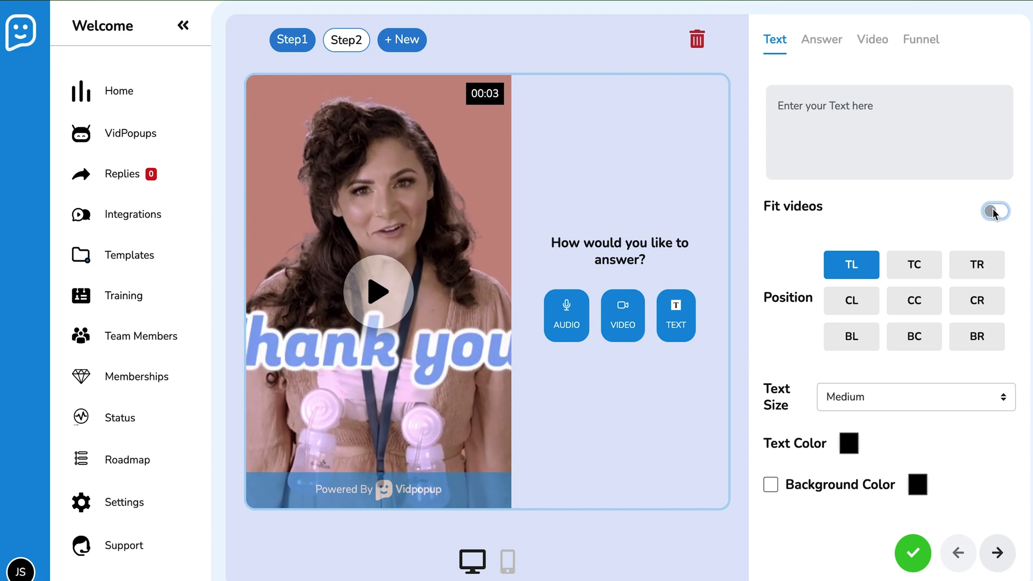
click(993, 211)
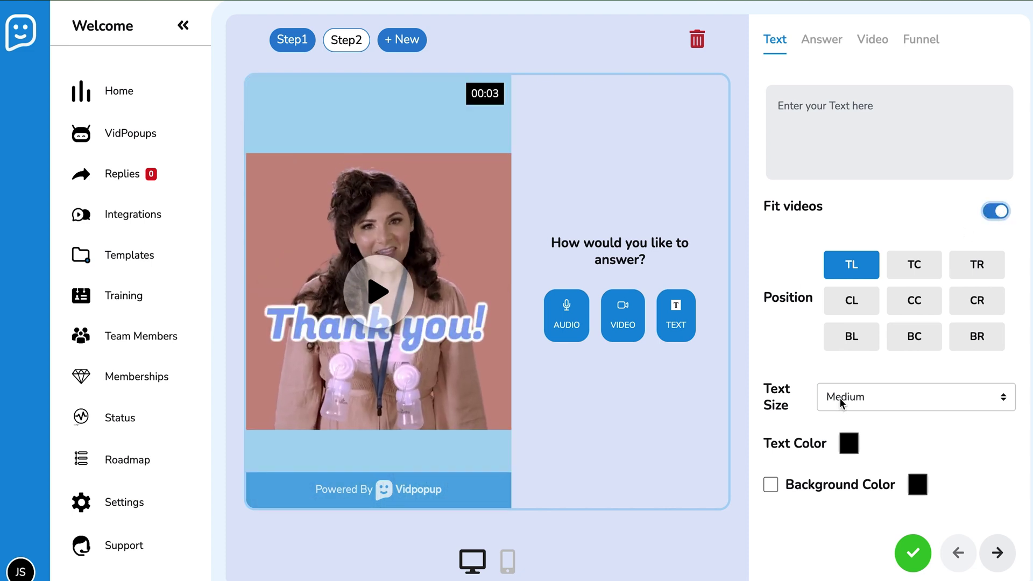
click(849, 87)
text(W)
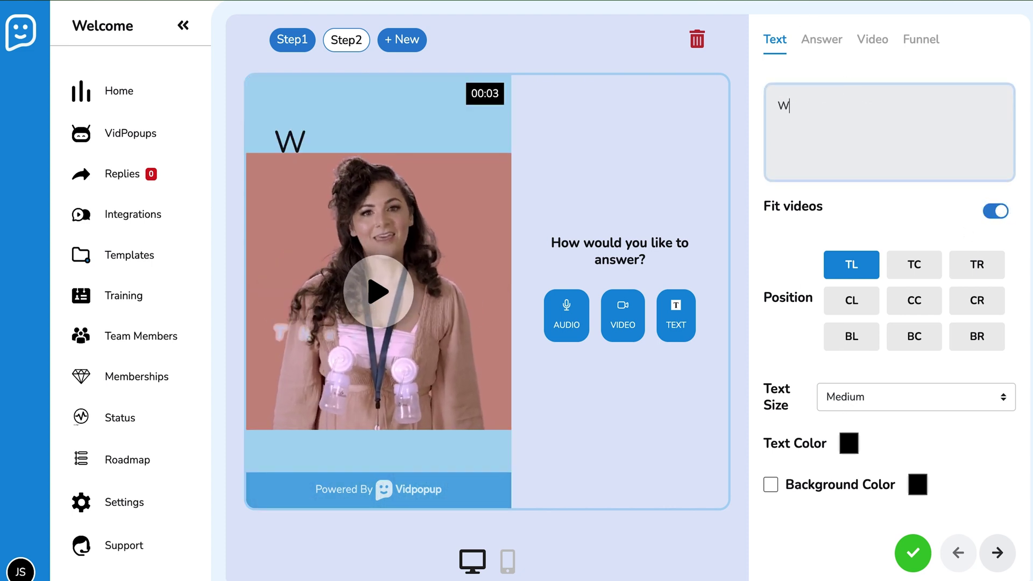
text(e welcom)
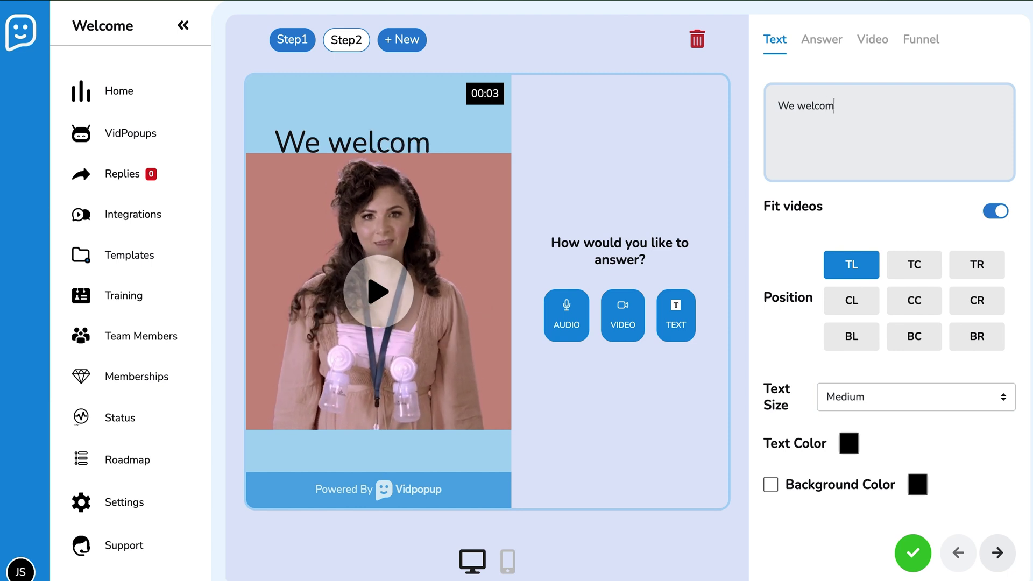
text(e yourd)
key(BackSpace)
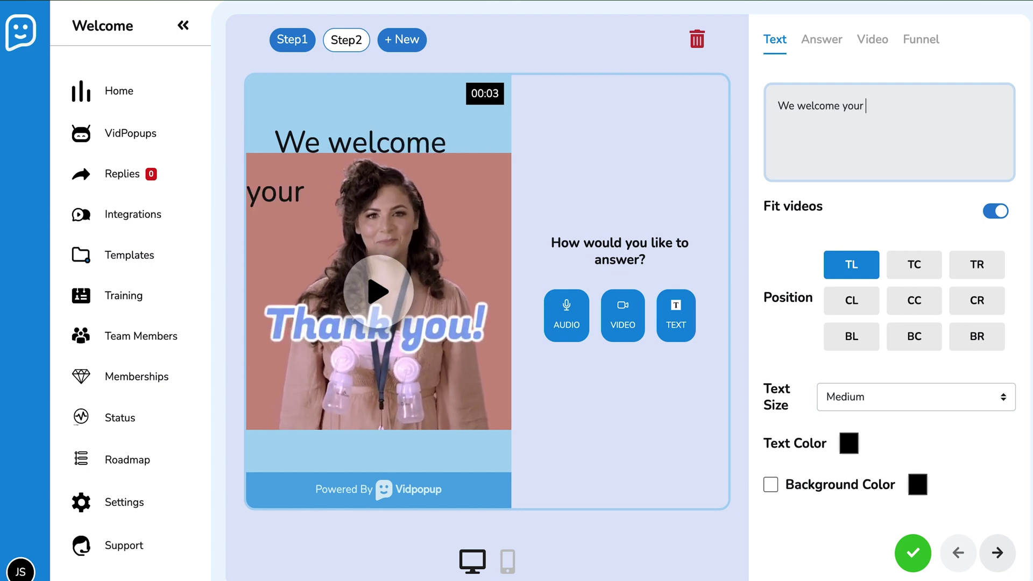
text(feedback)
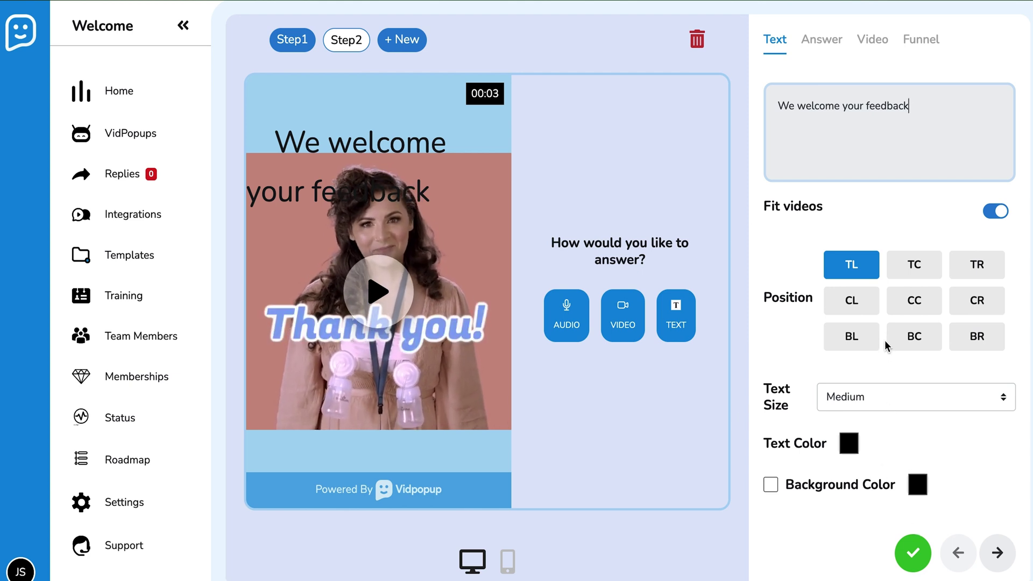
Make the overlay text Small and place it at bottom centre.
click(877, 397)
click(869, 376)
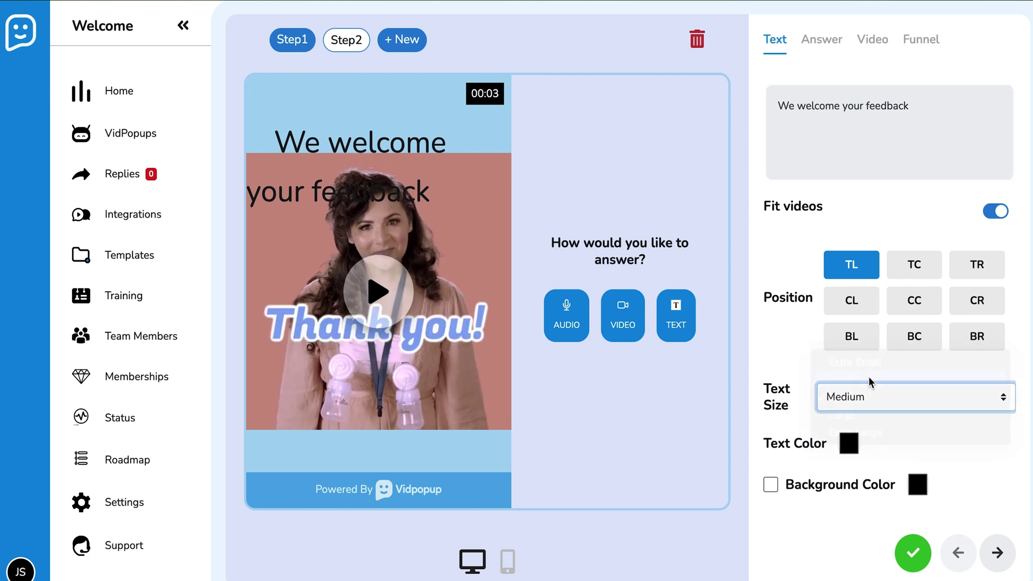
click(406, 128)
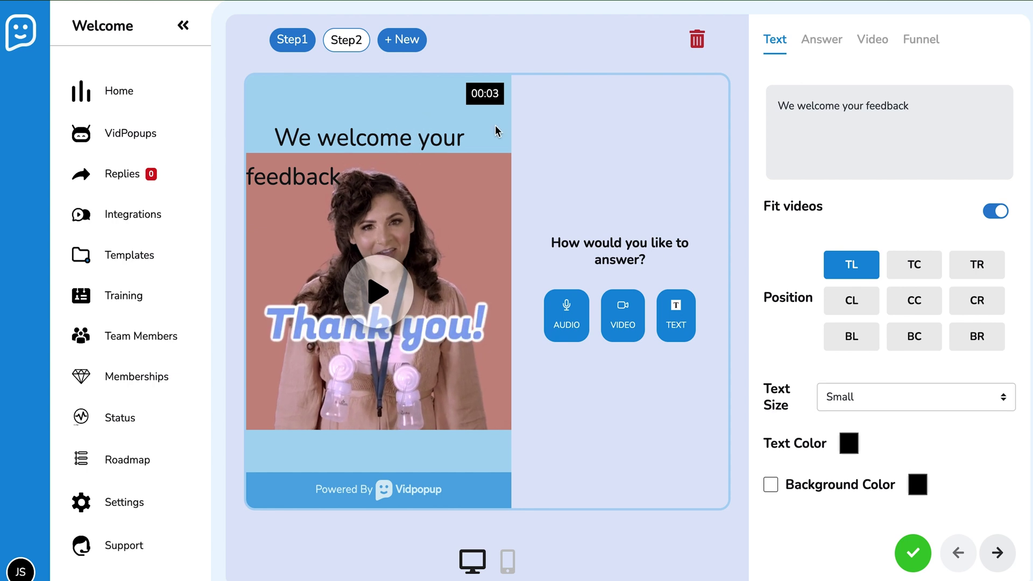
click(839, 298)
click(913, 274)
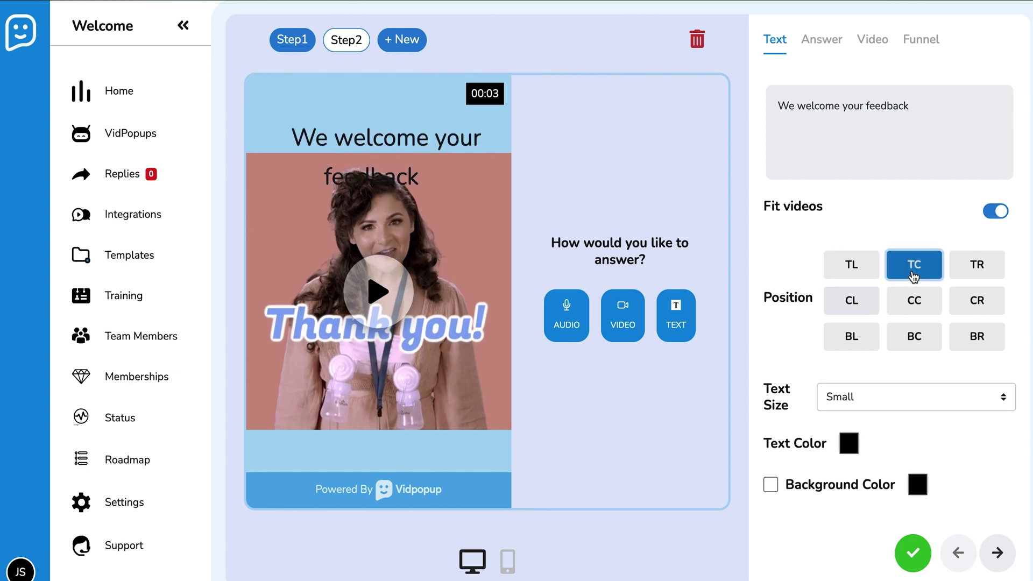
click(973, 268)
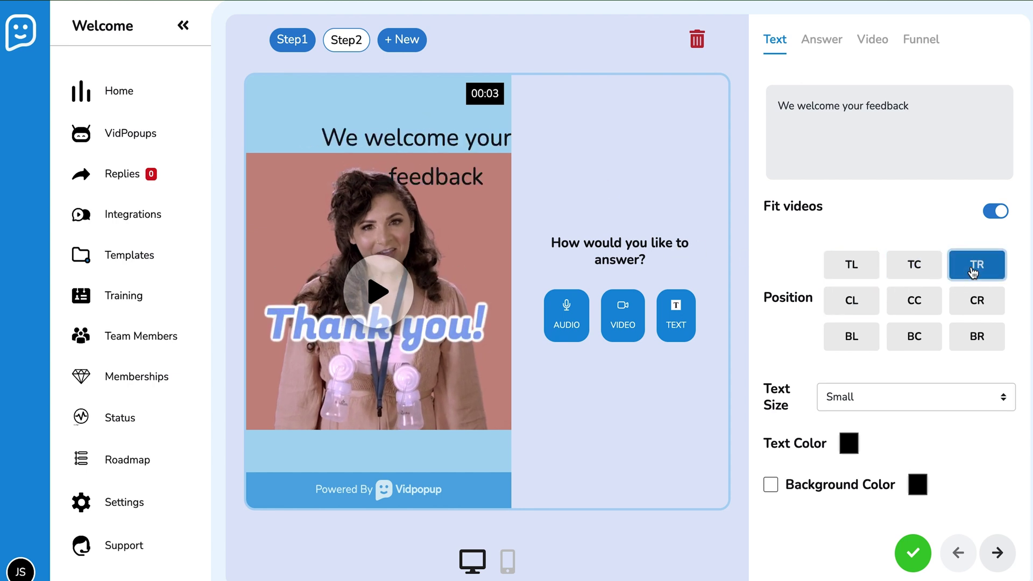
click(844, 269)
click(909, 335)
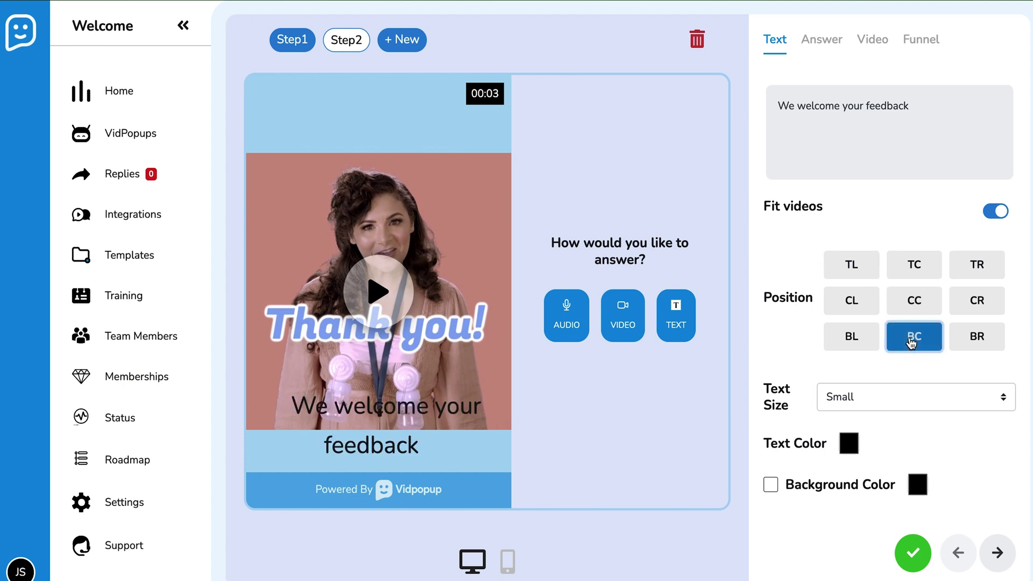
Set the overlay text colour to crimson.
click(846, 444)
mouse_move(906, 367)
mouse_down()
mouse_move(950, 366)
mouse_move(915, 368)
mouse_up()
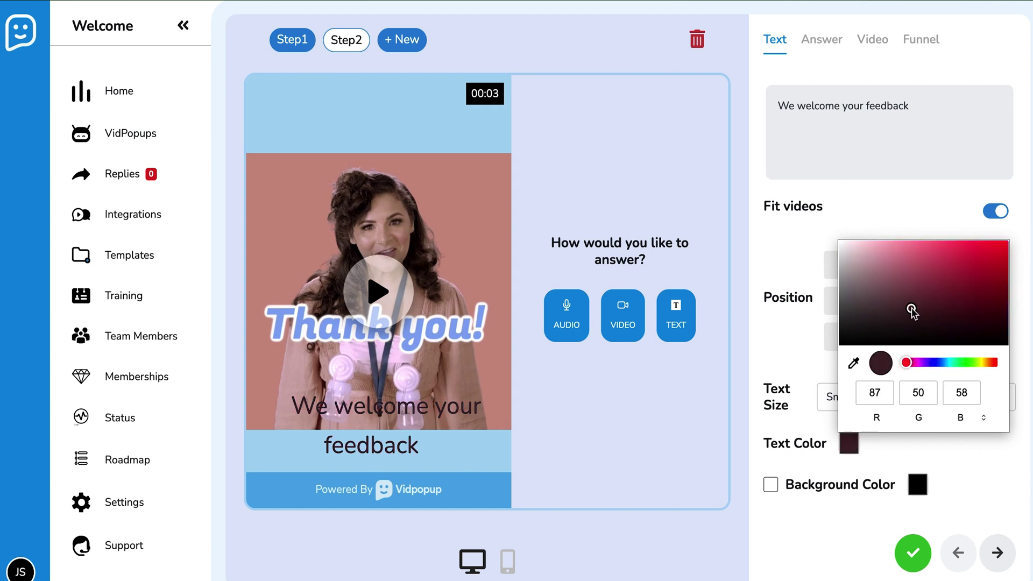
click(967, 261)
click(951, 210)
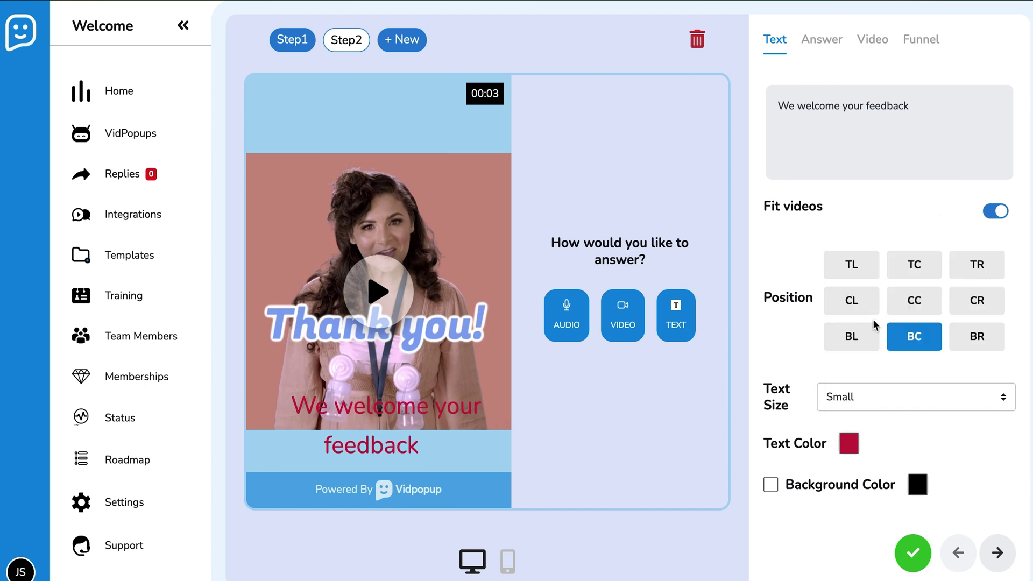
click(904, 273)
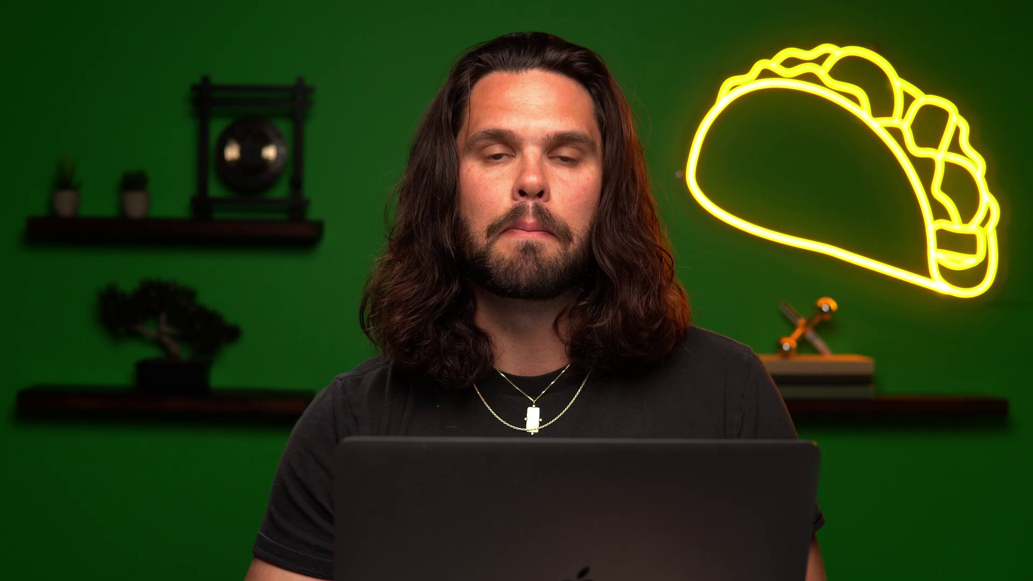